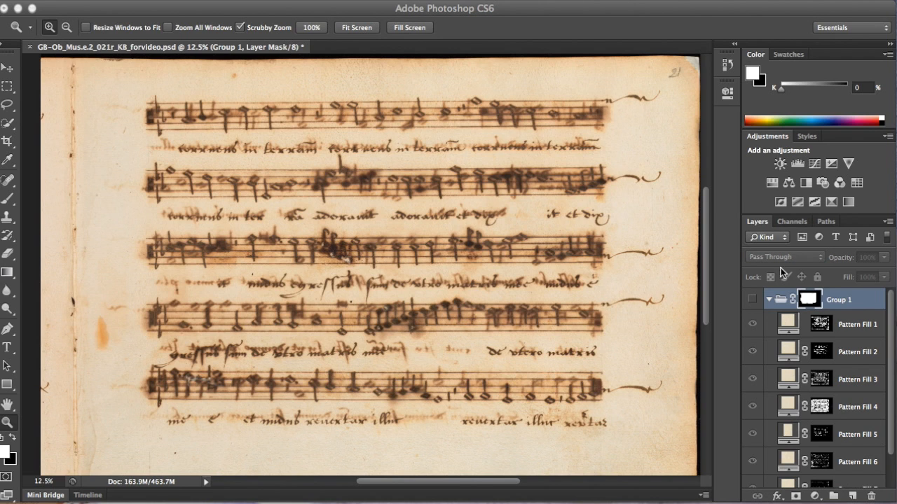
Make Group 1 visible and activate its layer mask for editing.
{"action": "left_click", "coordinate": [753, 301]}
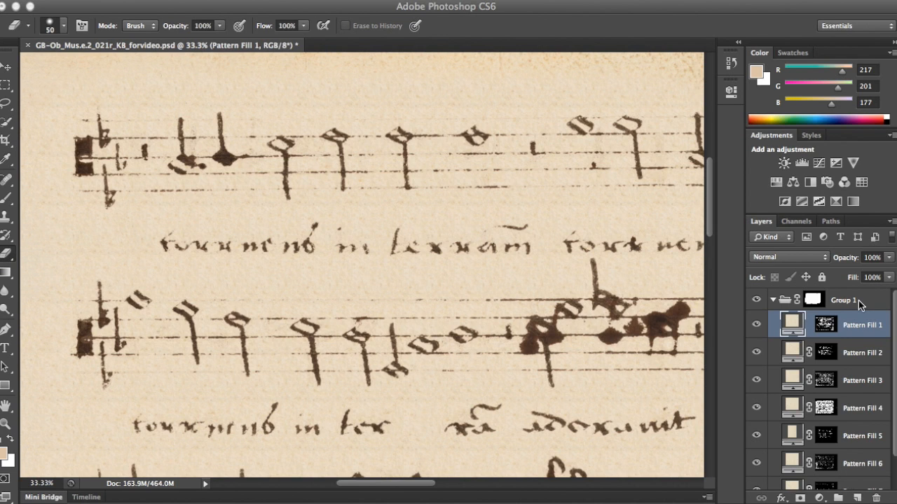
{"action": "left_click", "coordinate": [812, 300]}
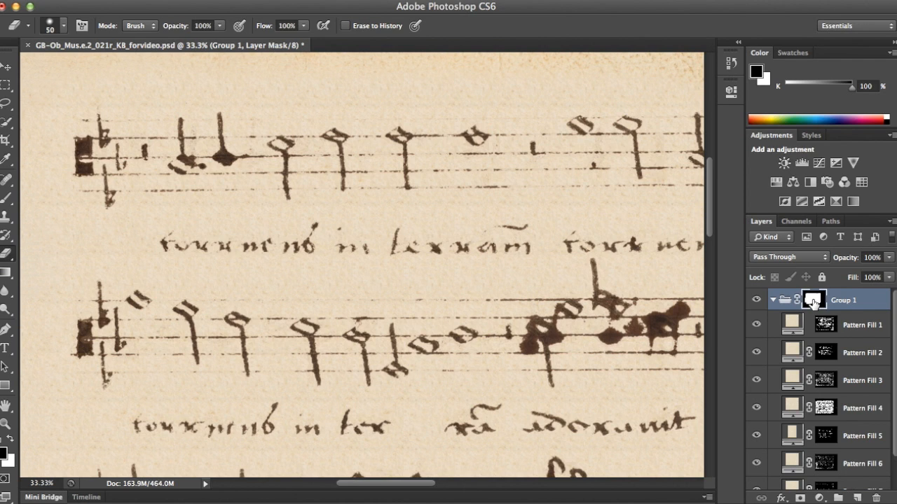
{"action": "left_click", "coordinate": [5, 424]}
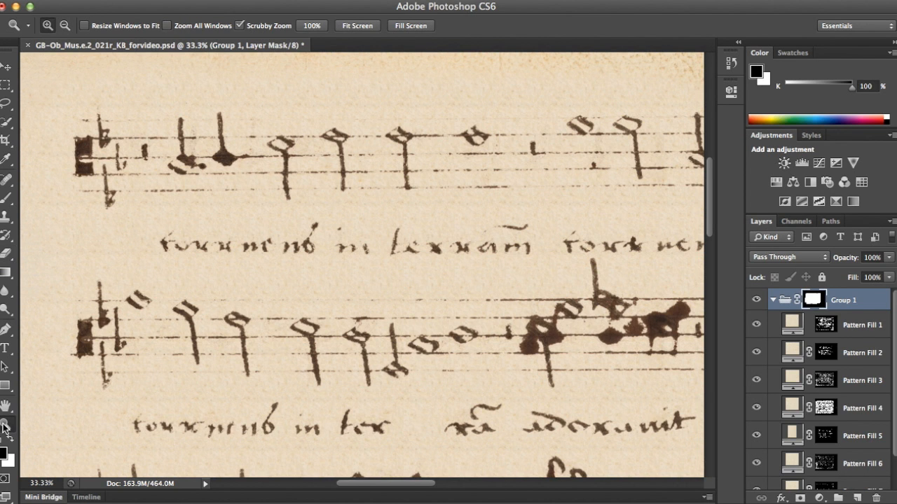
{"action": "left_click", "coordinate": [144, 218]}
{"action": "left_click", "coordinate": [148, 189]}
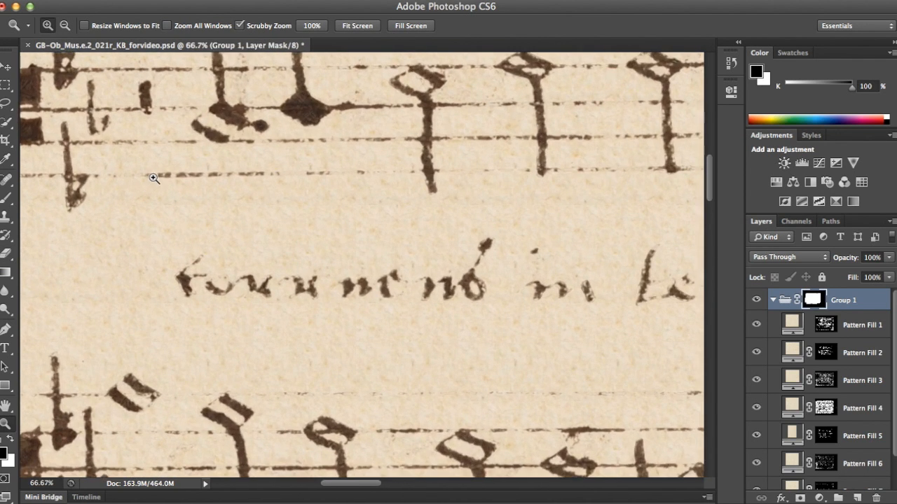
{"action": "left_click_drag", "start_coordinate": [160, 191], "coordinate": [214, 273]}
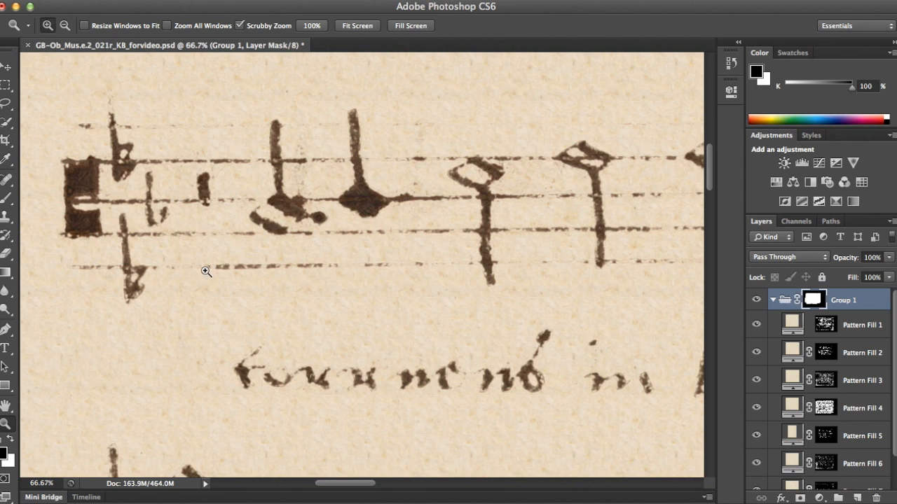
Set the Eraser to a soft brush with a size of 12 px and 0% hardness.
{"action": "left_click", "coordinate": [11, 256]}
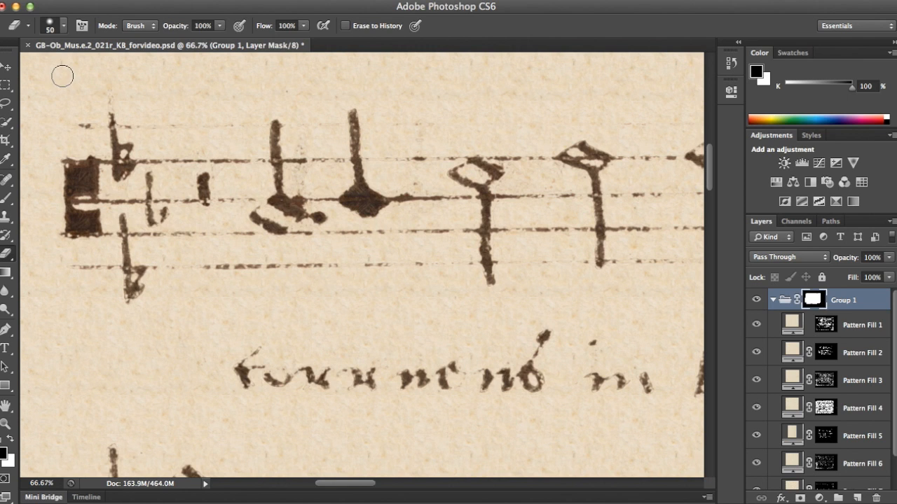
{"action": "left_click", "coordinate": [64, 28]}
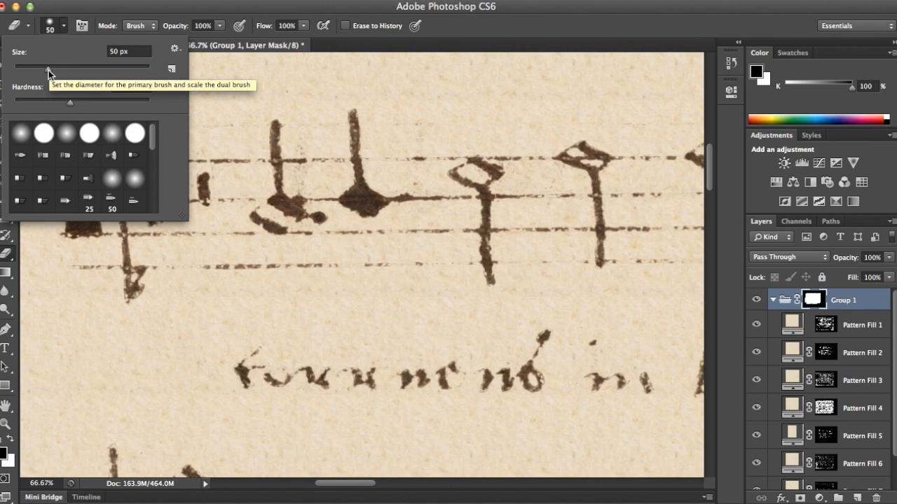
{"action": "left_click_drag", "start_coordinate": [48, 70], "coordinate": [21, 70]}
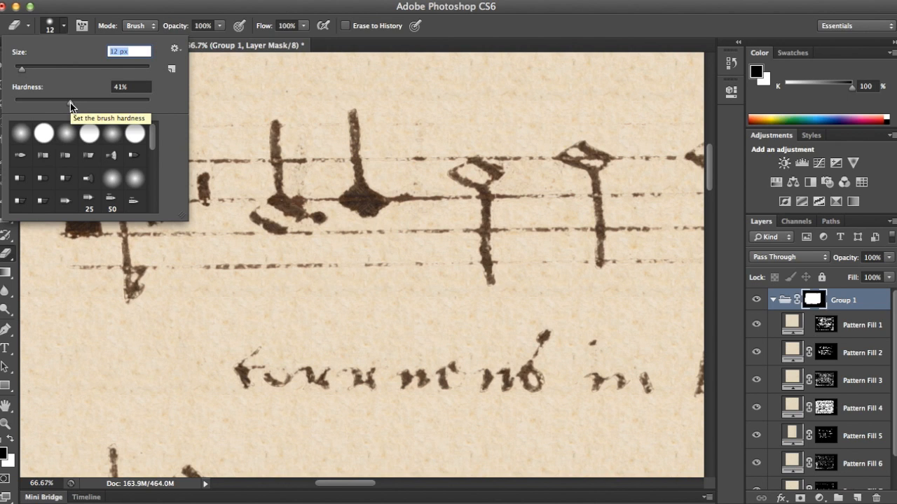
{"action": "left_click_drag", "start_coordinate": [70, 102], "coordinate": [12, 106]}
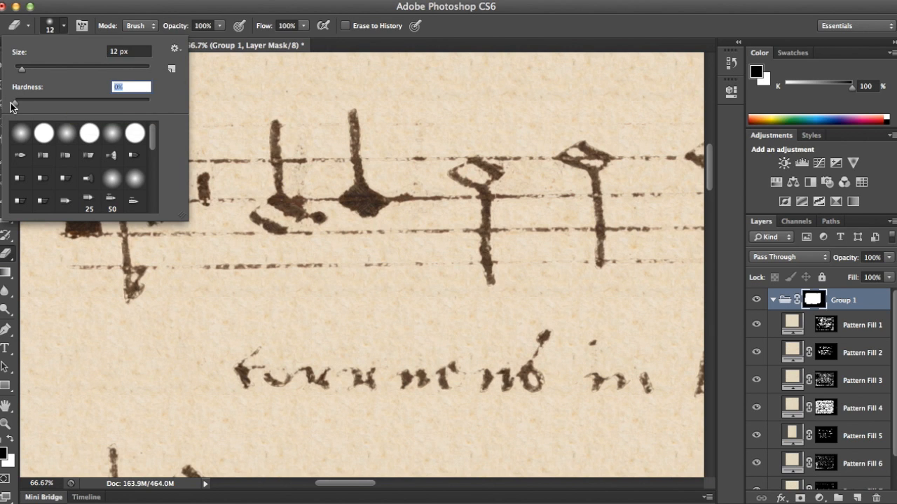
{"action": "key", "text": "Return"}
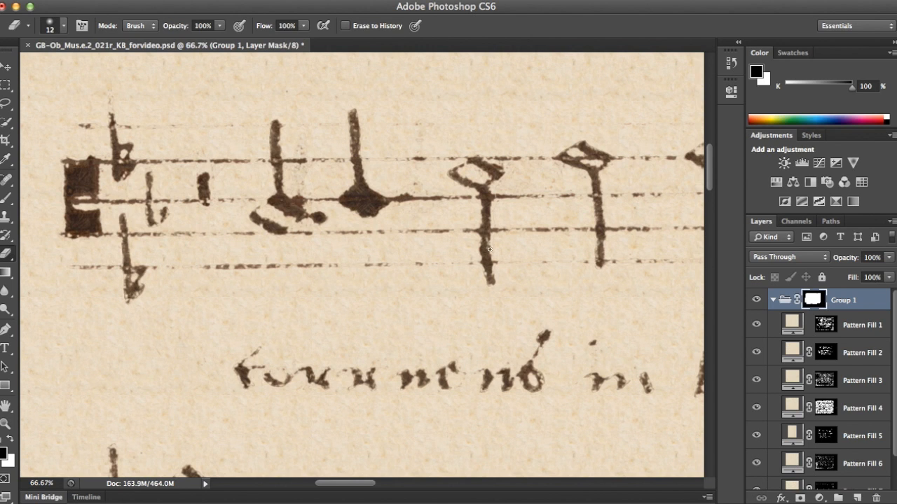
Lower the opacity of Group 1 to 70%.
{"action": "left_click", "coordinate": [889, 262]}
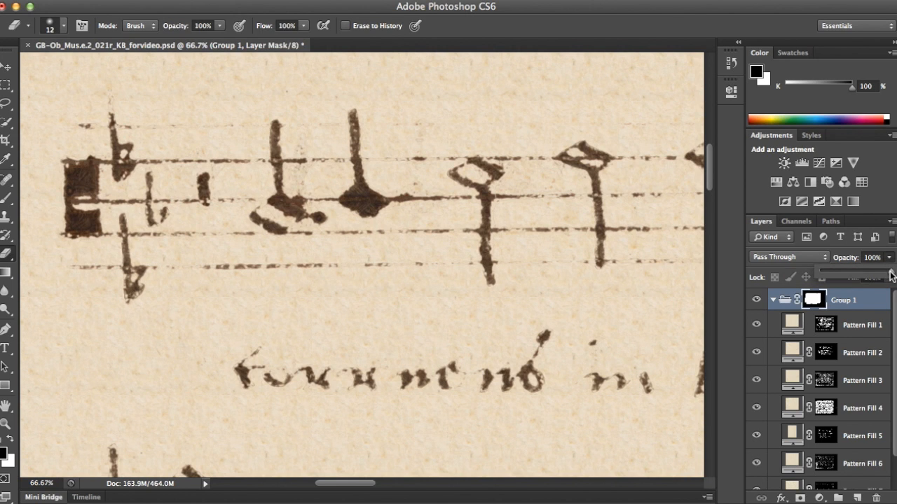
{"action": "left_click_drag", "start_coordinate": [888, 274], "coordinate": [870, 277]}
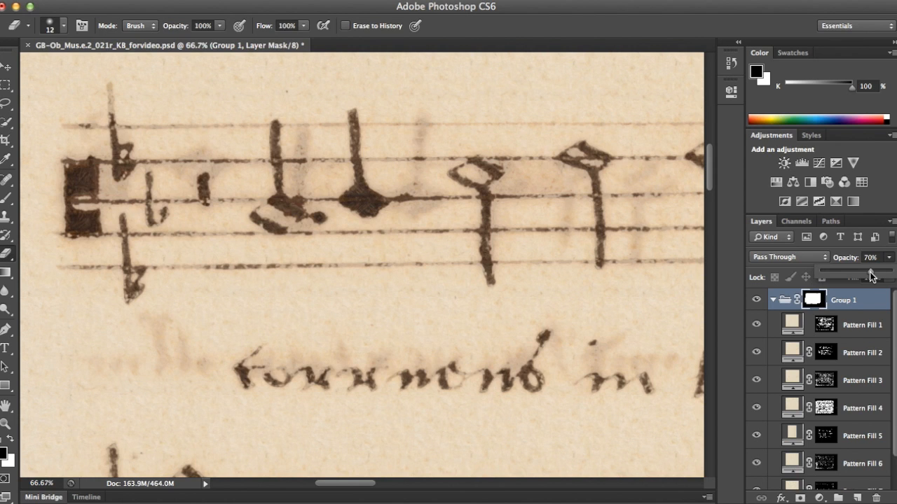
{"action": "left_click", "coordinate": [890, 260]}
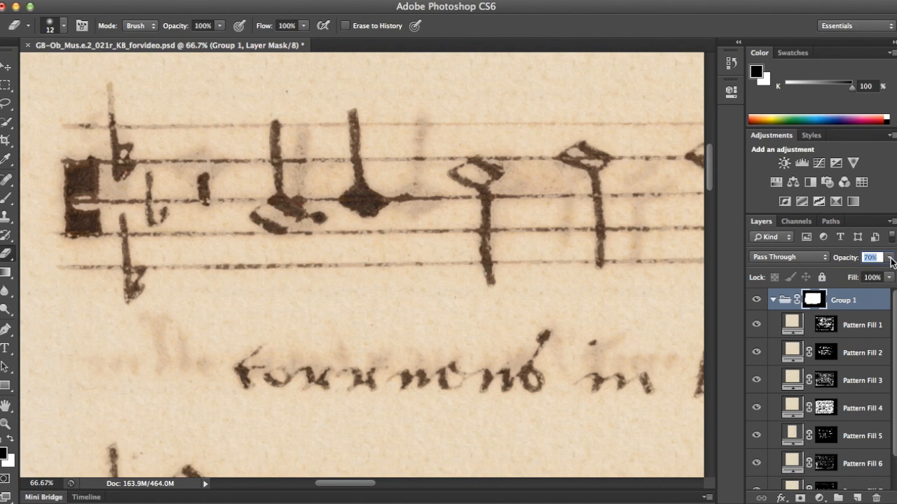
{"action": "key", "text": "Return"}
With black as the background colour, erase the group mask in straight segments along the top line of the first staff.
{"action": "key", "text": "x"}
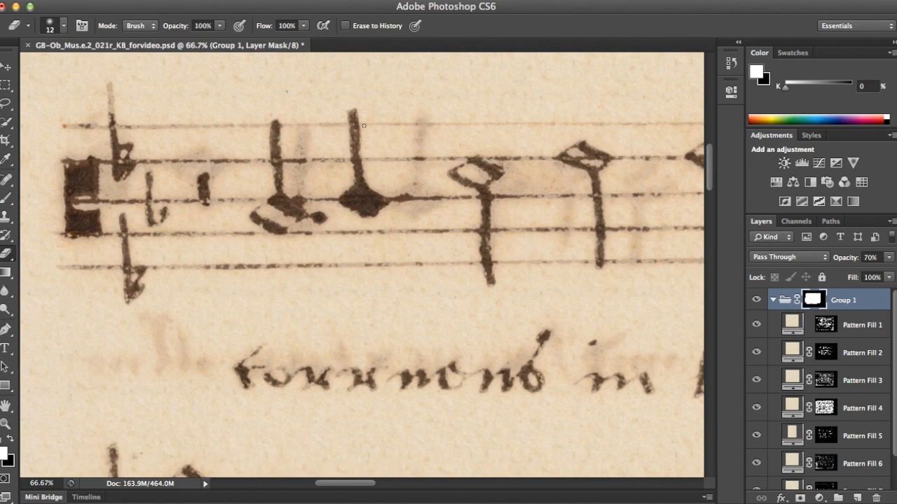
{"action": "left_click", "coordinate": [477, 125], "text": "shift"}
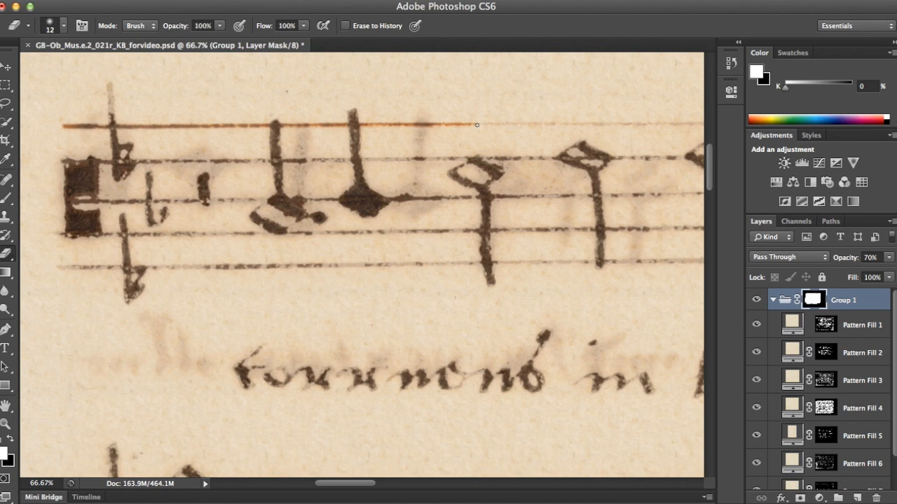
{"action": "left_click", "coordinate": [697, 124], "text": "shift"}
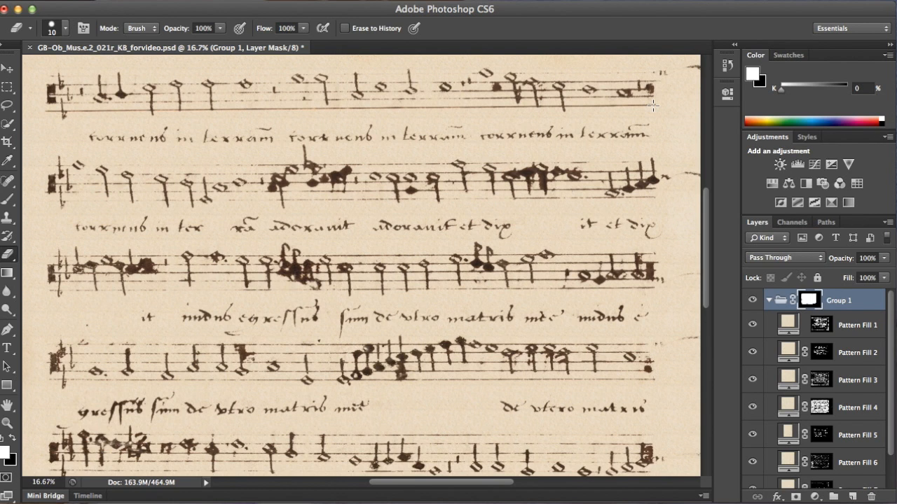
Inspect the bottom and top lines of the first staff at 200% zoom for uneven erasing.
{"action": "left_click", "coordinate": [8, 425]}
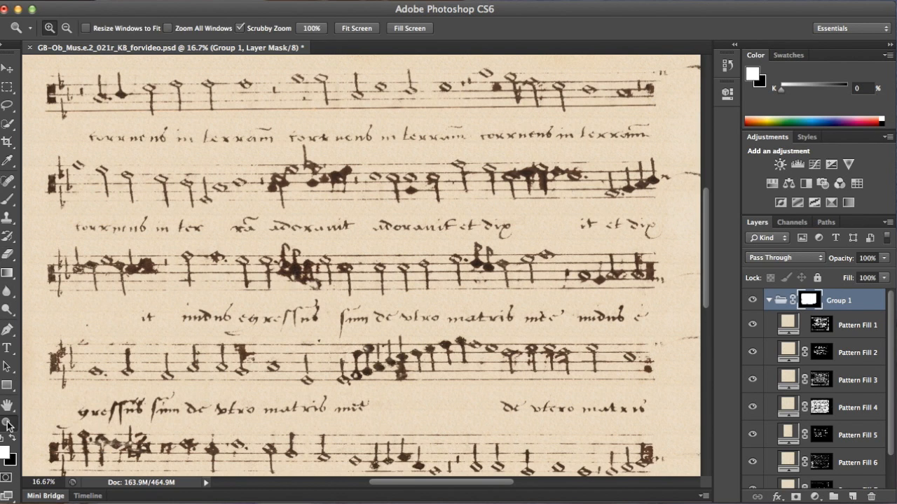
{"action": "left_click_drag", "start_coordinate": [395, 115], "coordinate": [163, 241]}
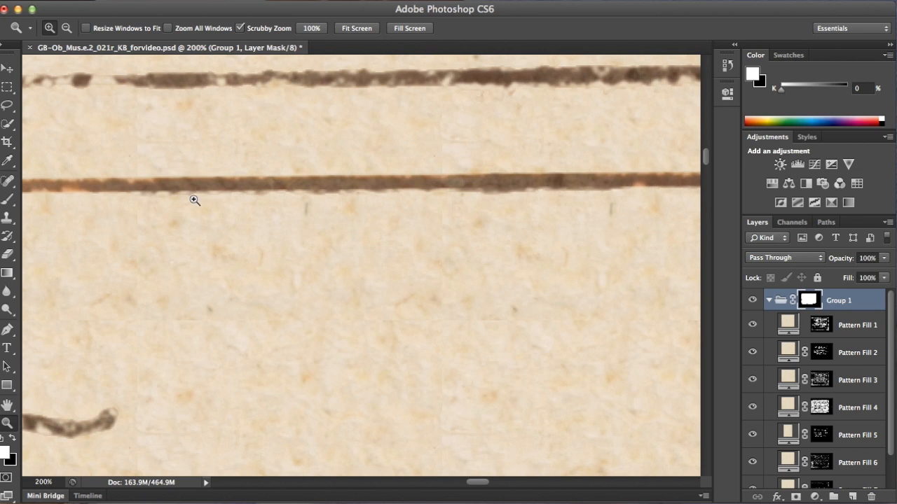
{"action": "scroll", "coordinate": [293, 203], "scroll_direction": "up", "scroll_amount": 3}
{"action": "scroll", "coordinate": [293, 202], "scroll_direction": "left", "scroll_amount": 3}
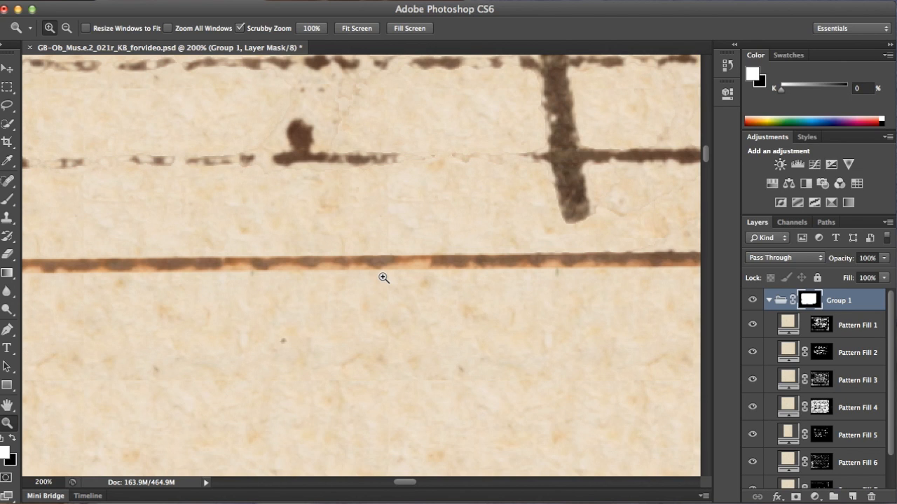
{"action": "key", "text": "super+z"}
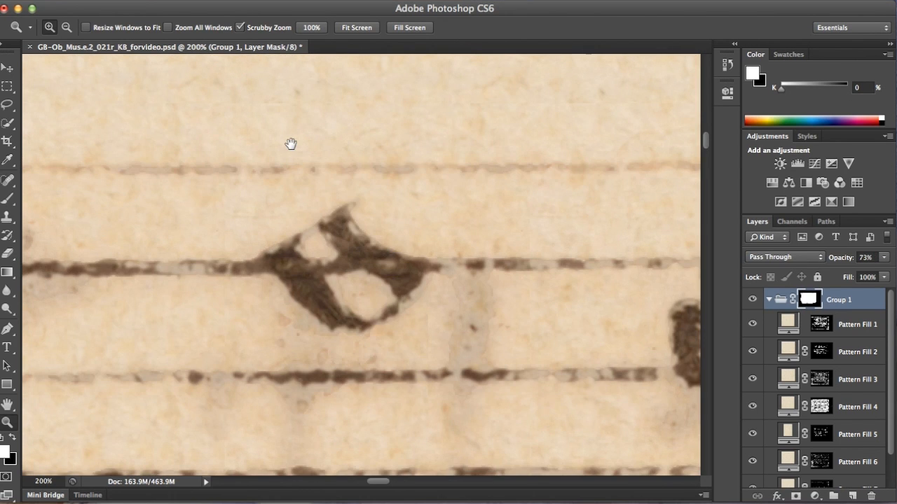
{"action": "left_click_drag", "start_coordinate": [291, 143], "coordinate": [631, 115]}
{"action": "left_click_drag", "start_coordinate": [118, 120], "coordinate": [666, 155]}
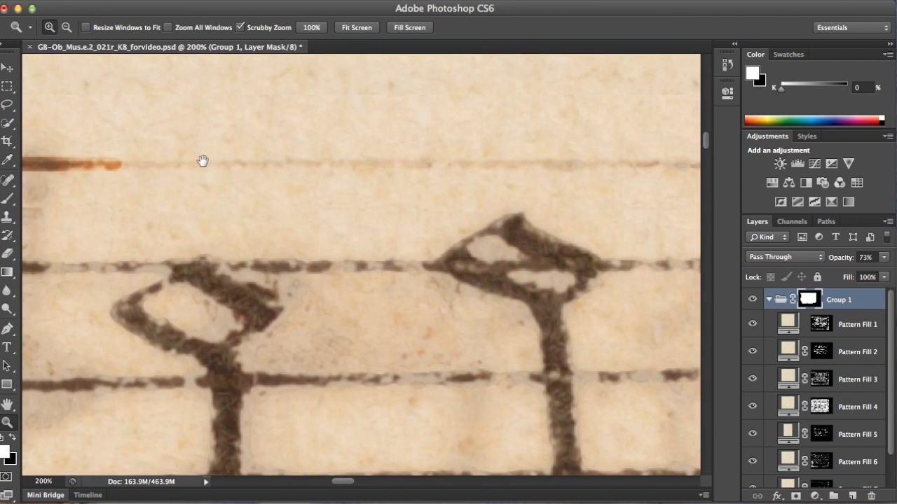
{"action": "left_click_drag", "start_coordinate": [202, 160], "coordinate": [517, 187]}
{"action": "left_click_drag", "start_coordinate": [329, 230], "coordinate": [526, 235]}
With white as the background colour, restore the mask over the end of the uncovered part of the top staff line.
{"action": "key", "text": "e"}
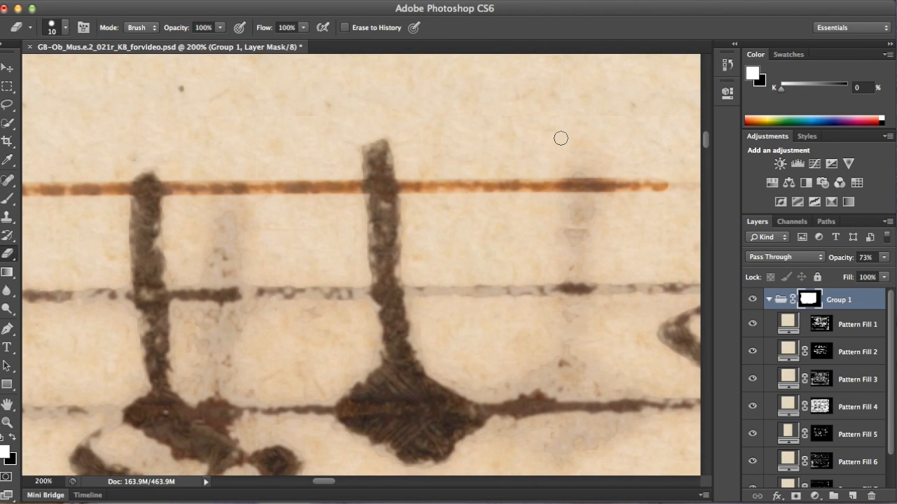
{"action": "key", "text": "x"}
{"action": "mouse_move", "coordinate": [552, 183]}
{"action": "left_mouse_down"}
{"action": "mouse_move", "coordinate": [546, 190]}
{"action": "mouse_move", "coordinate": [609, 160]}
{"action": "mouse_move", "coordinate": [575, 203]}
{"action": "mouse_move", "coordinate": [647, 163]}
{"action": "mouse_move", "coordinate": [610, 206]}
{"action": "mouse_move", "coordinate": [667, 178]}
{"action": "mouse_move", "coordinate": [654, 200]}
{"action": "left_mouse_up"}
{"action": "key", "text": "x"}
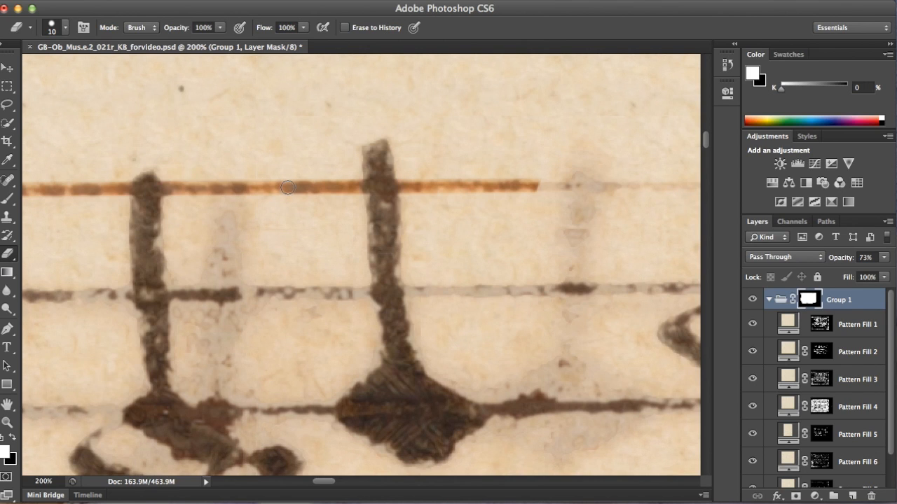
Erase the group mask in short straight segments along the rest of the first staff's top line, up to its end.
{"action": "left_click", "coordinate": [612, 187], "text": "shift"}
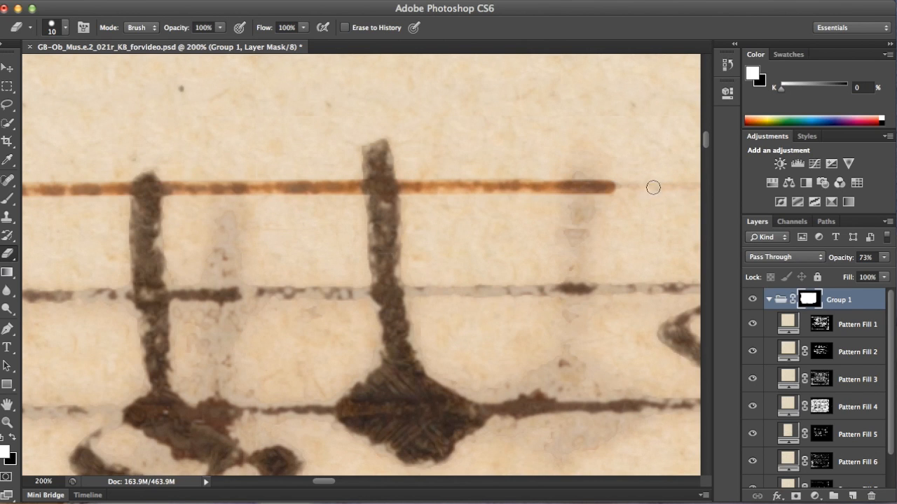
{"action": "left_click", "coordinate": [694, 187], "text": "shift"}
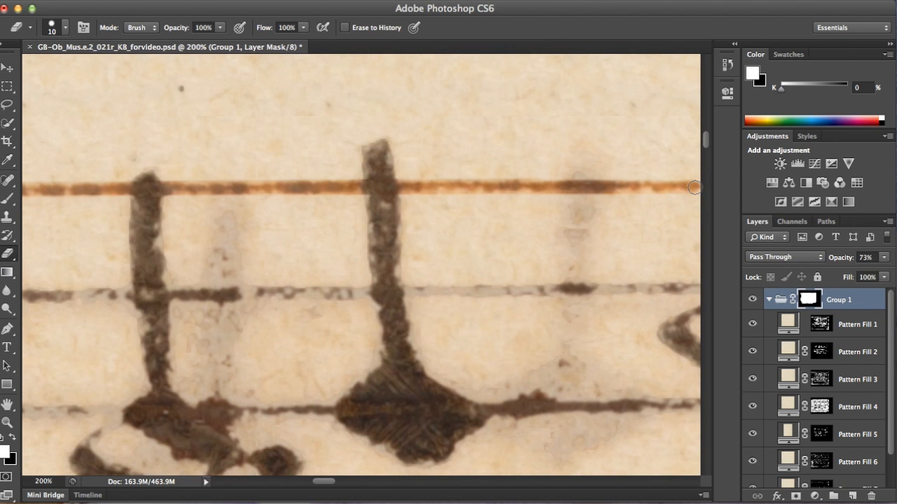
{"action": "scroll", "coordinate": [406, 206], "scroll_direction": "right", "scroll_amount": 15}
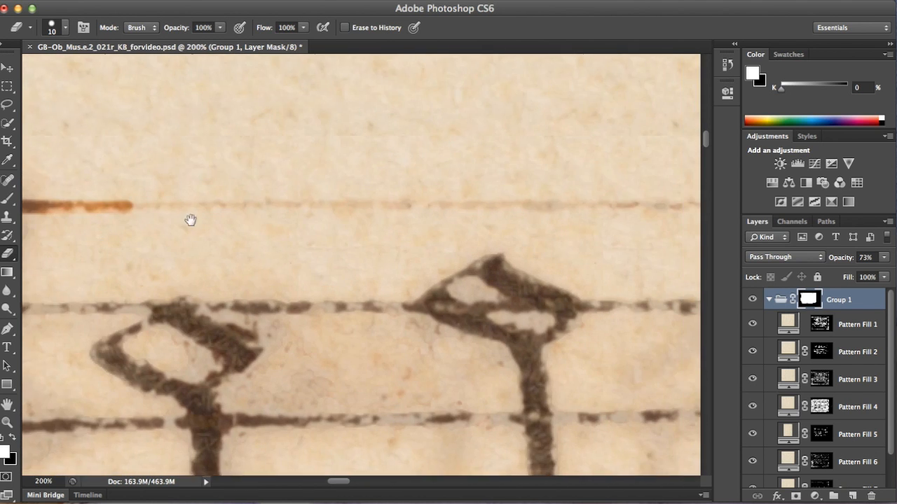
{"action": "left_click", "coordinate": [692, 216], "text": "shift"}
{"action": "mouse_move", "coordinate": [692, 216]}
{"action": "left_mouse_down"}
{"action": "mouse_move", "coordinate": [246, 314]}
{"action": "mouse_move", "coordinate": [82, 310]}
{"action": "left_mouse_up"}
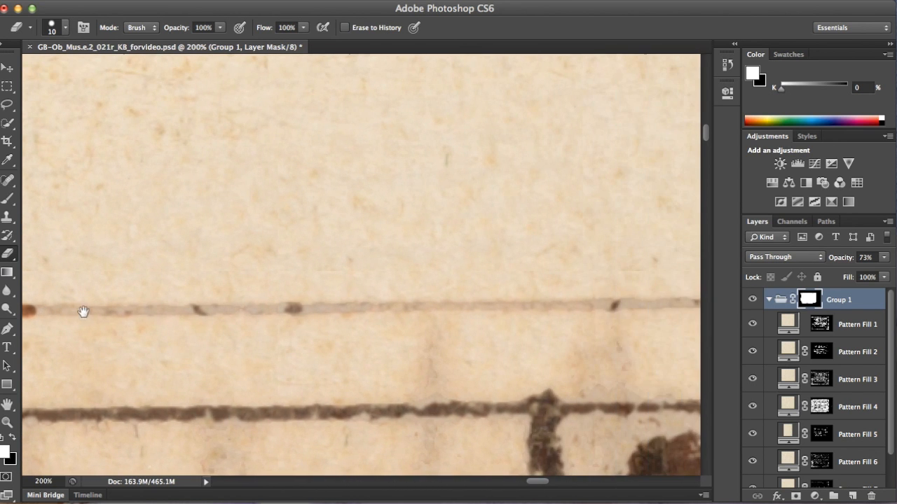
{"action": "left_click", "coordinate": [690, 303], "text": "shift"}
{"action": "left_click_drag", "start_coordinate": [691, 303], "coordinate": [326, 299]}
Raise the opacity of Group 1 to judge the uncovered top line against the rest of the first staff.
{"action": "key", "text": "z"}
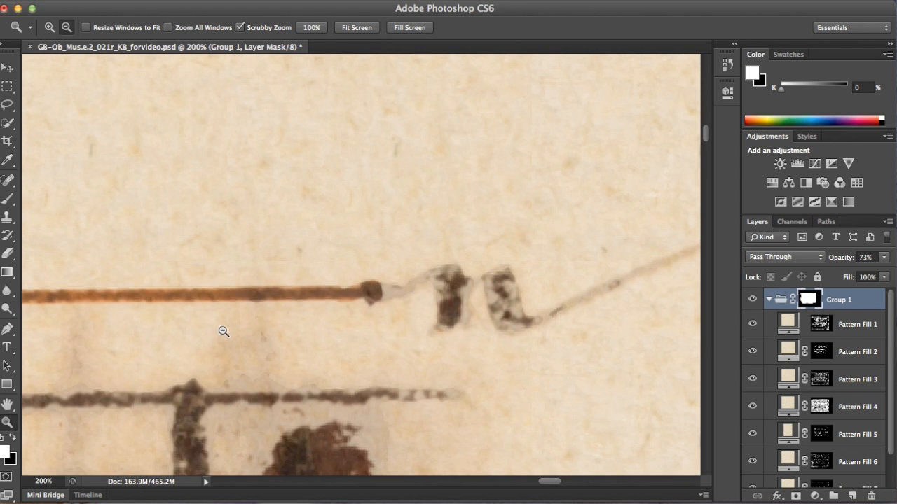
{"action": "left_click", "coordinate": [224, 332], "text": "alt"}
{"action": "left_click", "coordinate": [224, 332], "text": "alt"}
{"action": "left_click", "coordinate": [223, 332], "text": "alt"}
{"action": "left_click_drag", "start_coordinate": [223, 331], "coordinate": [637, 239]}
{"action": "left_click_drag", "start_coordinate": [377, 277], "coordinate": [446, 279]}
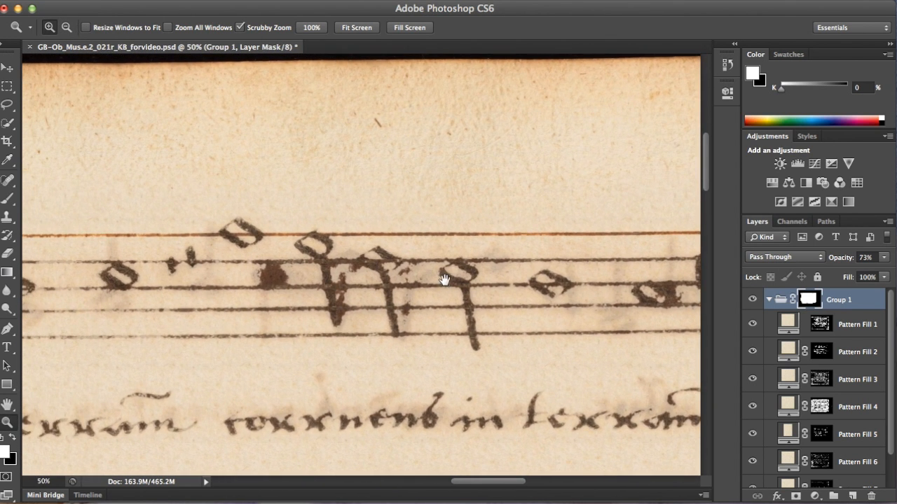
{"action": "left_click", "coordinate": [884, 258]}
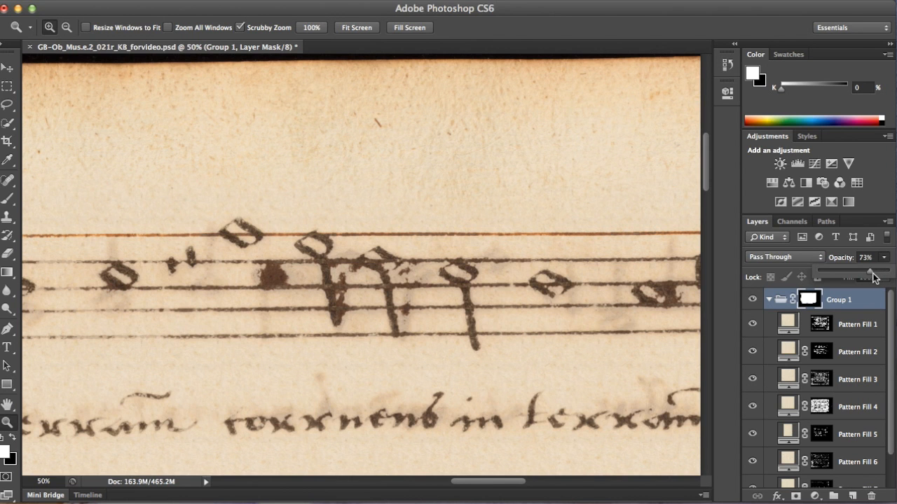
{"action": "left_click_drag", "start_coordinate": [871, 276], "coordinate": [888, 274]}
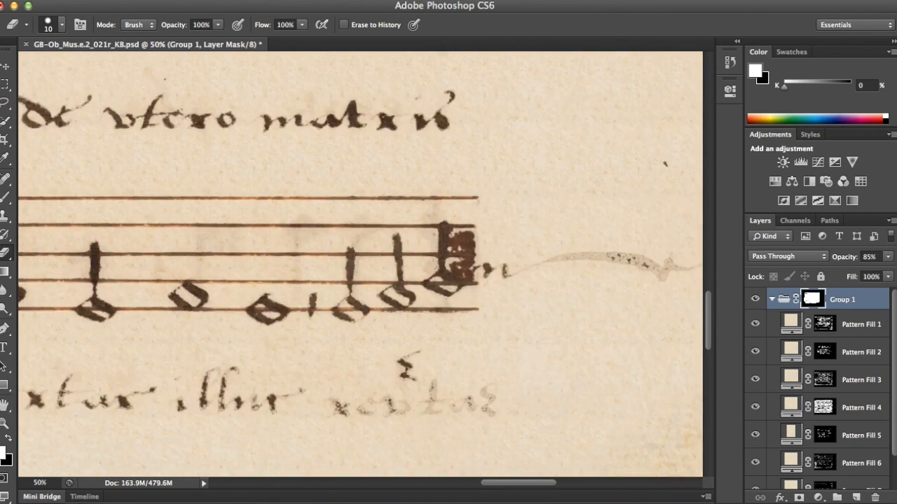
Set the opacity of Group 1 to 100% with the whole manuscript page in view.
{"action": "key", "text": "z"}
{"action": "left_click", "coordinate": [316, 289], "text": "alt"}
{"action": "left_click", "coordinate": [316, 290], "text": "alt"}
{"action": "left_click", "coordinate": [316, 290], "text": "alt"}
{"action": "left_click", "coordinate": [316, 289], "text": "alt"}
{"action": "left_click", "coordinate": [316, 290], "text": "alt"}
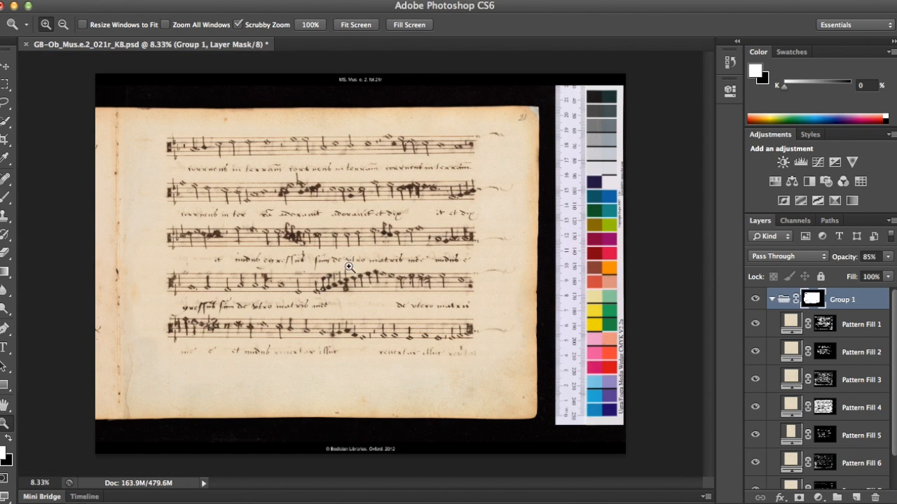
{"action": "left_click", "coordinate": [887, 257]}
{"action": "left_click_drag", "start_coordinate": [880, 270], "coordinate": [893, 272]}
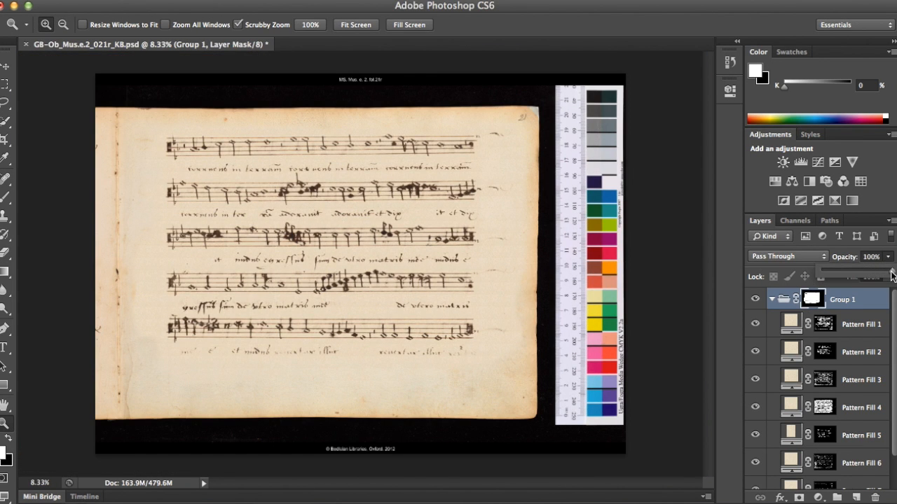